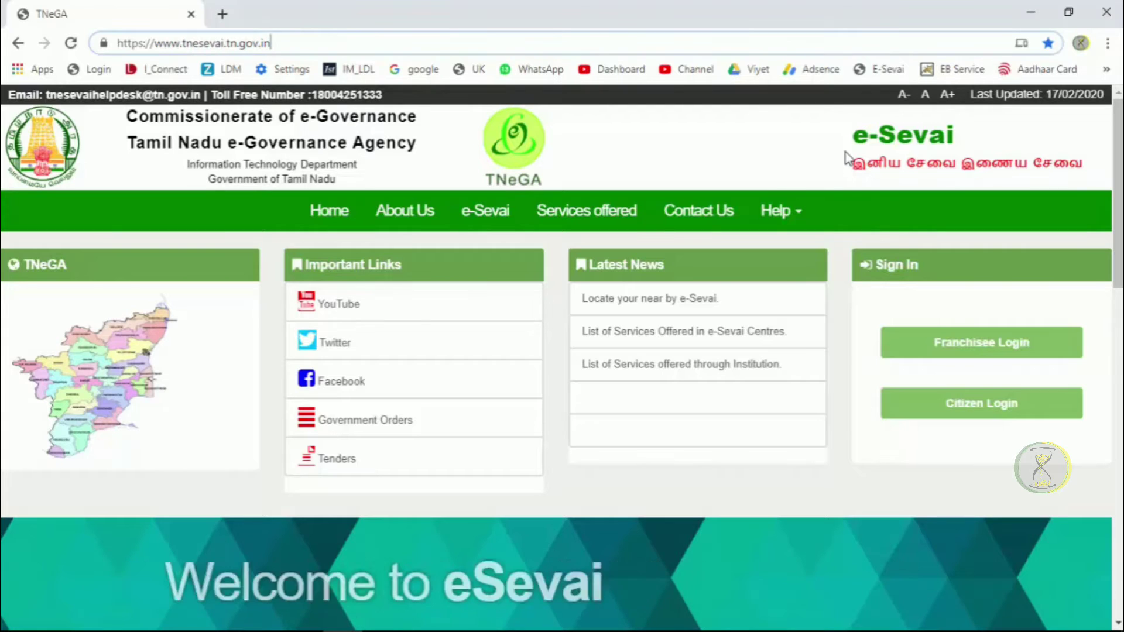
# Open the citizen sign-in page and log in with the prefilled username and password, entering the displayed captcha code.
pyautogui.click(978, 411)
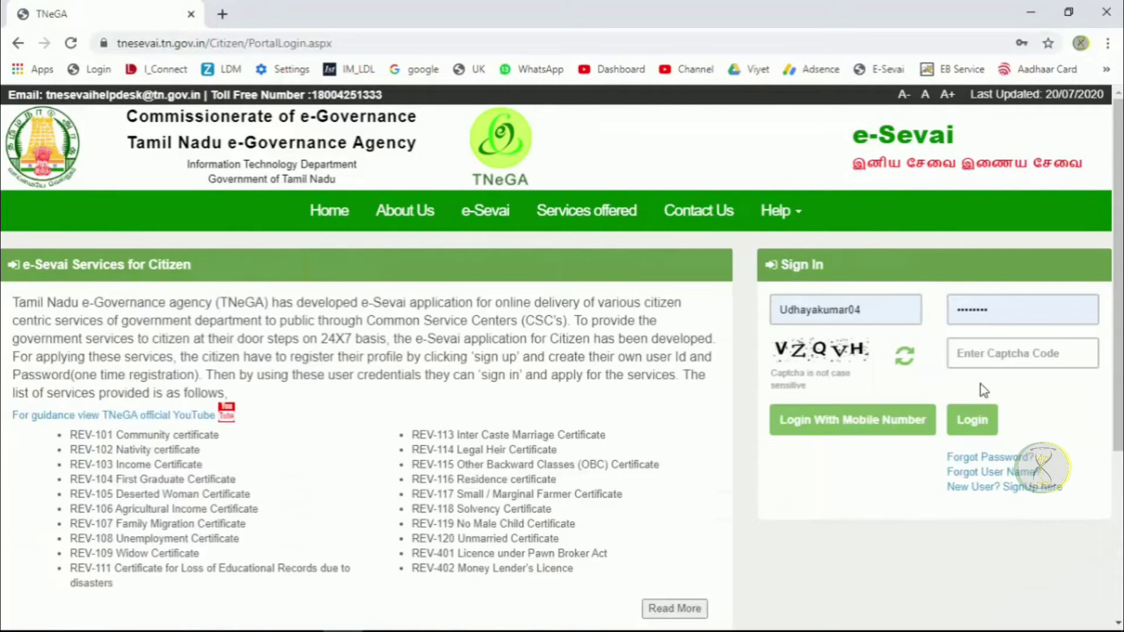
pyautogui.click(979, 363)
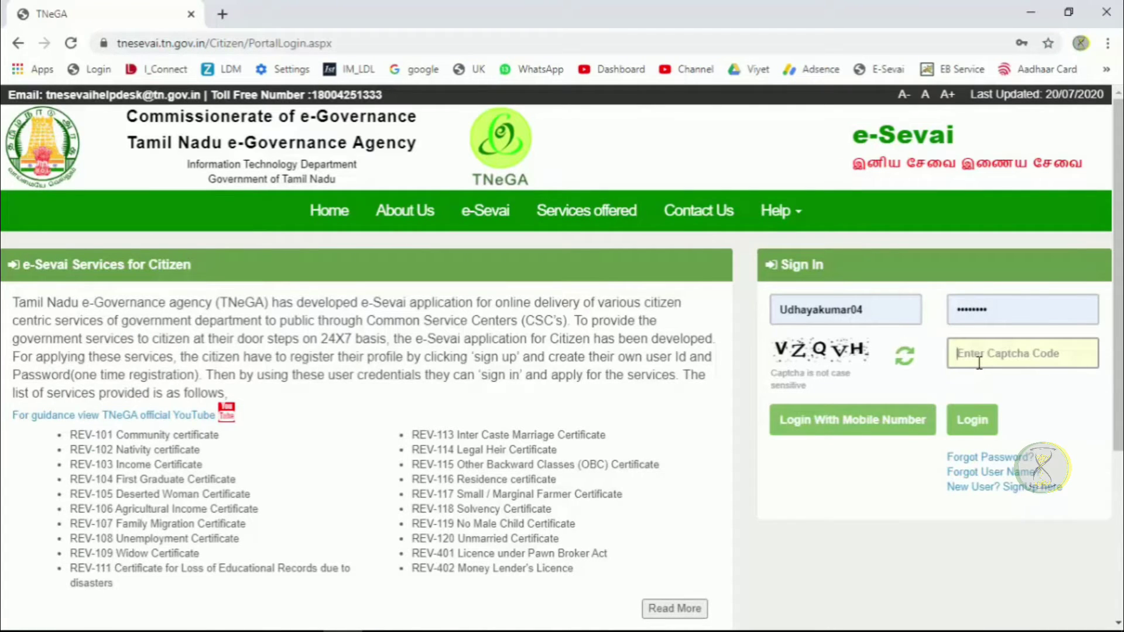
pyautogui.write('vzqvh')
pyautogui.click(970, 426)
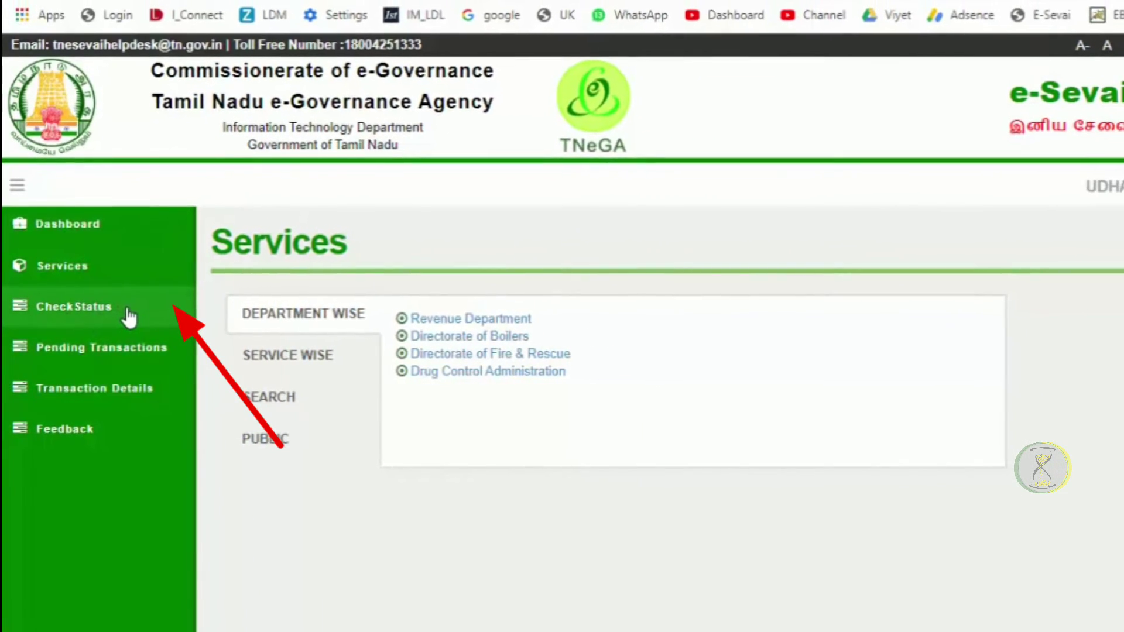
# Open the application status check and set the lookup to Transaction No.
pyautogui.click(132, 315)
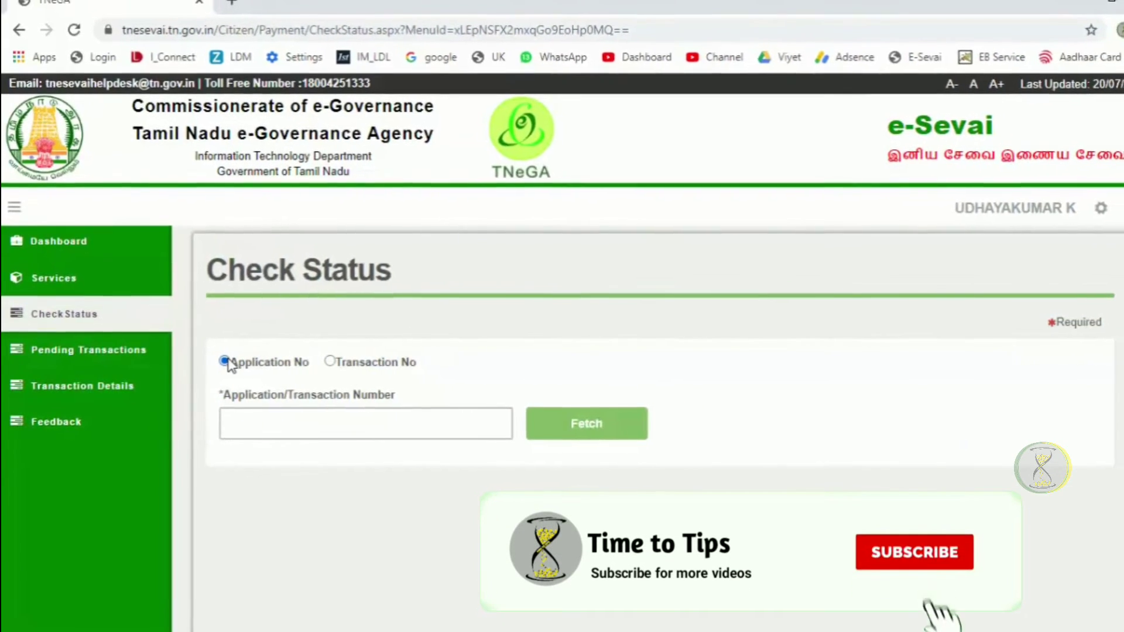
pyautogui.click(330, 361)
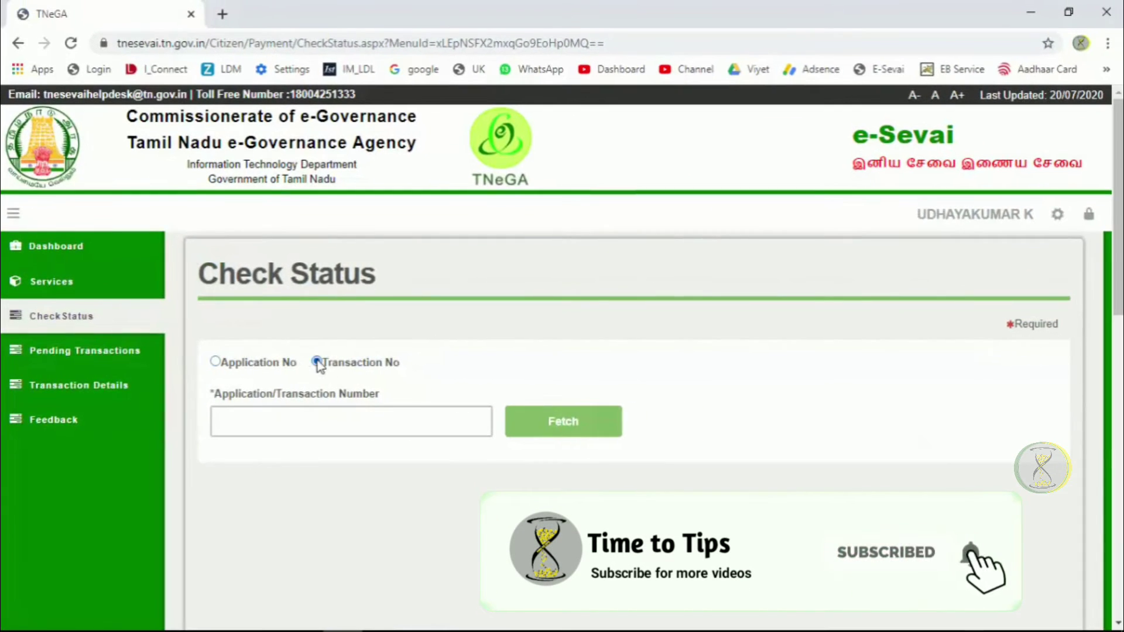
pyautogui.click(215, 362)
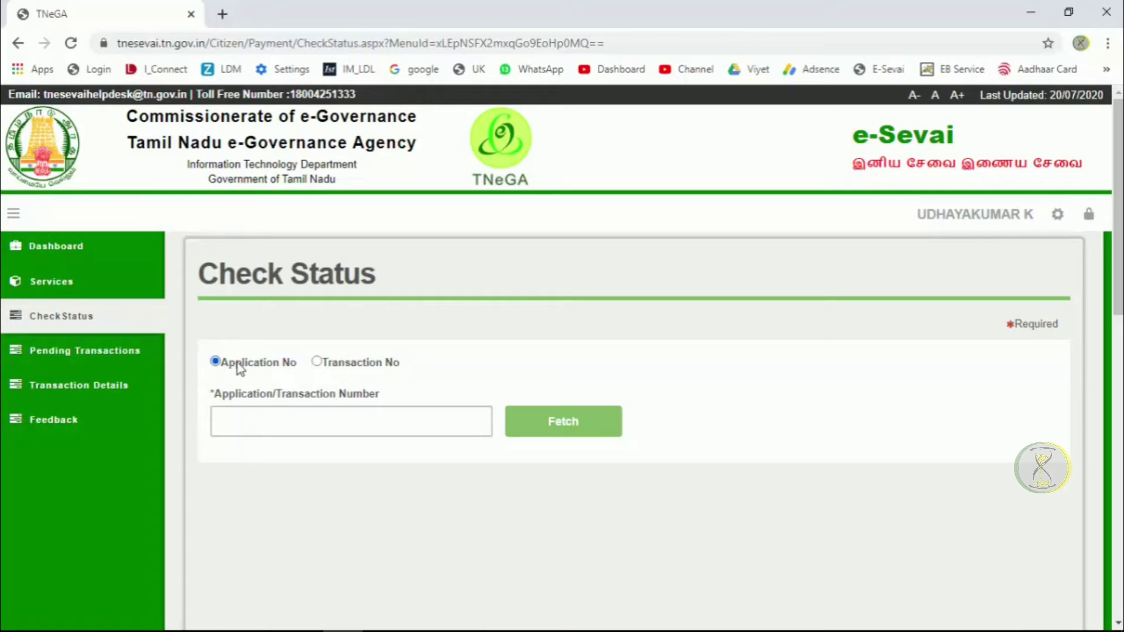
pyautogui.click(317, 362)
# Paste the application's transaction number into the lookup and fetch its status.
pyautogui.click(299, 429)
pyautogui.hotkey('ctrl', 'v')
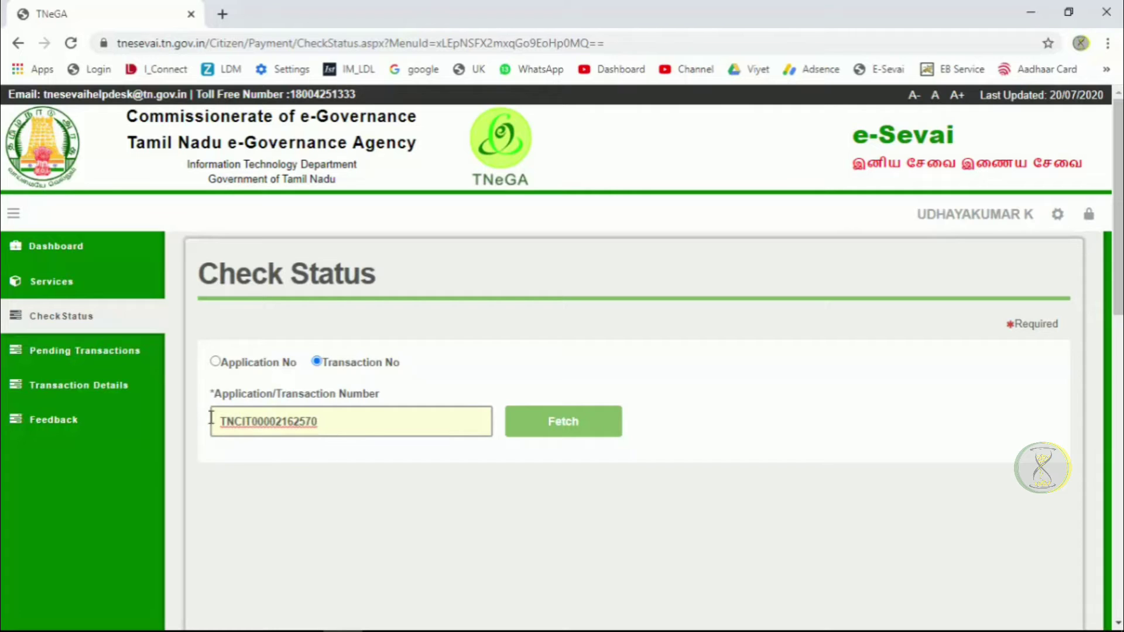
pyautogui.moveTo(221, 421); pyautogui.dragTo(361, 422)
pyautogui.click(364, 421)
pyautogui.click(550, 430)
pyautogui.click(563, 426)
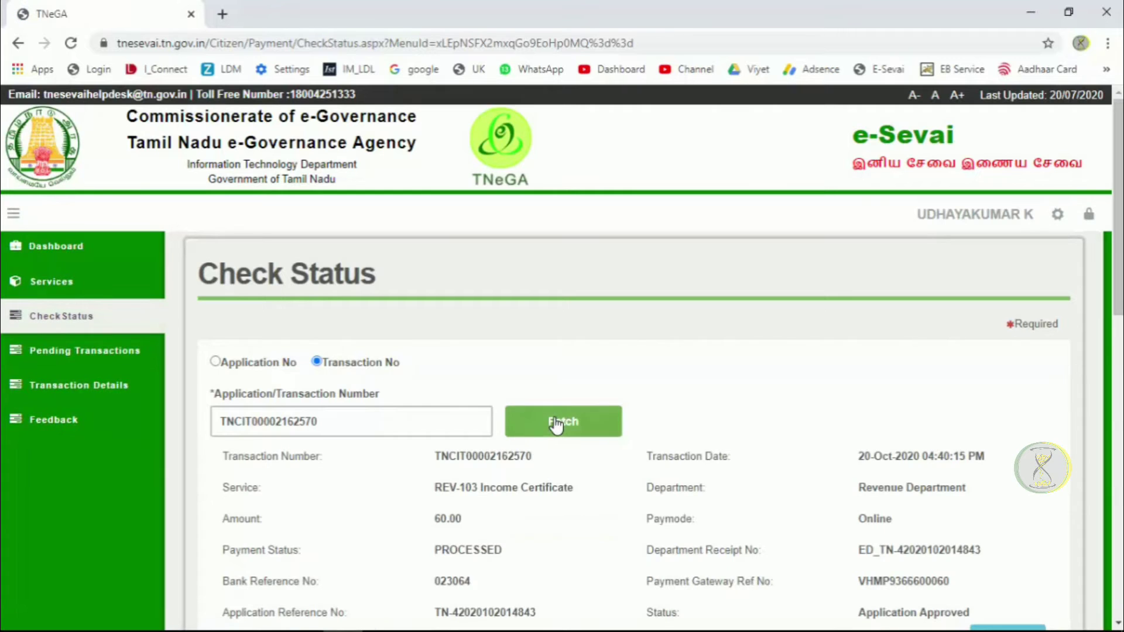
# Review the fetched application's transaction number, transaction date and status.
pyautogui.scroll(-1, 516, 404)
pyautogui.moveTo(435, 373); pyautogui.dragTo(513, 370)
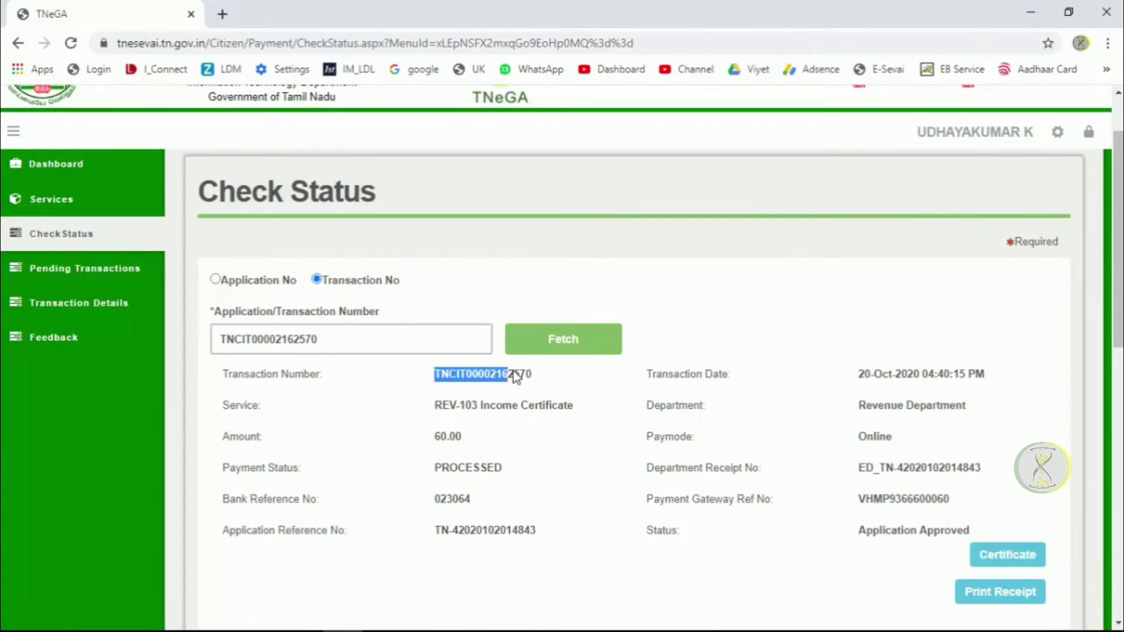
pyautogui.click(544, 373)
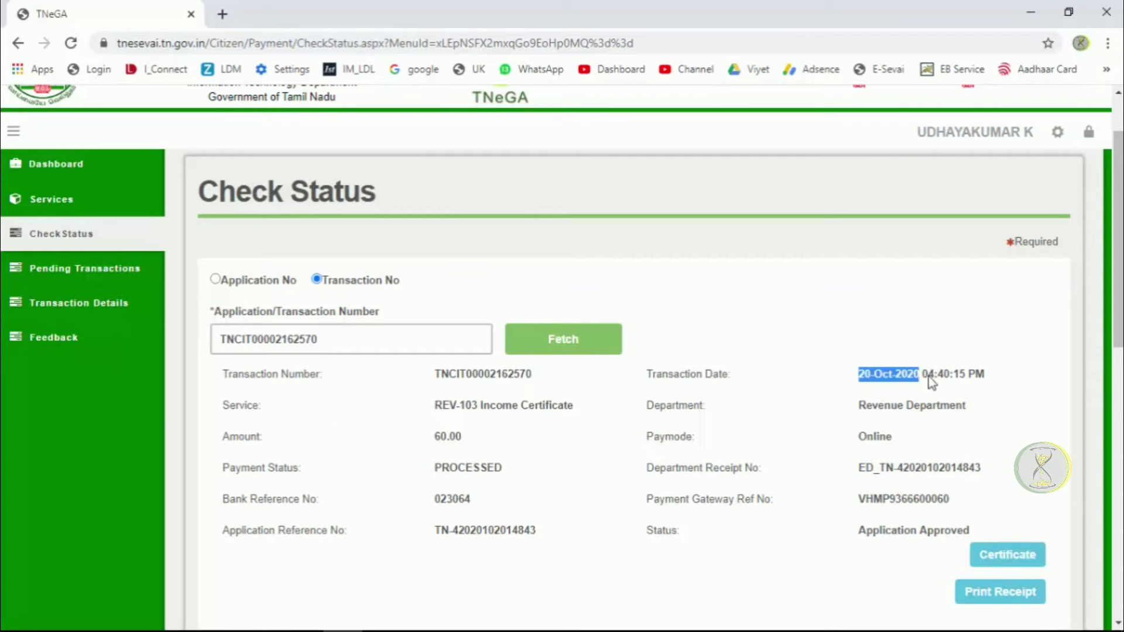
pyautogui.click(1002, 381)
pyautogui.scroll(-3, 712, 420)
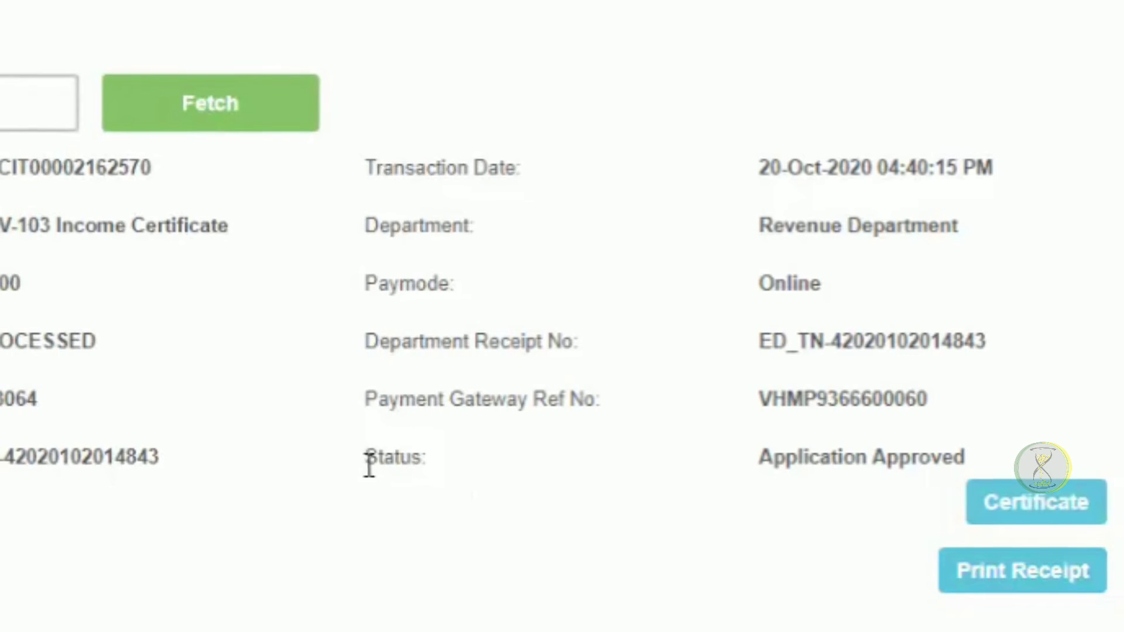
pyautogui.moveTo(648, 449); pyautogui.dragTo(967, 459)
pyautogui.click(799, 486)
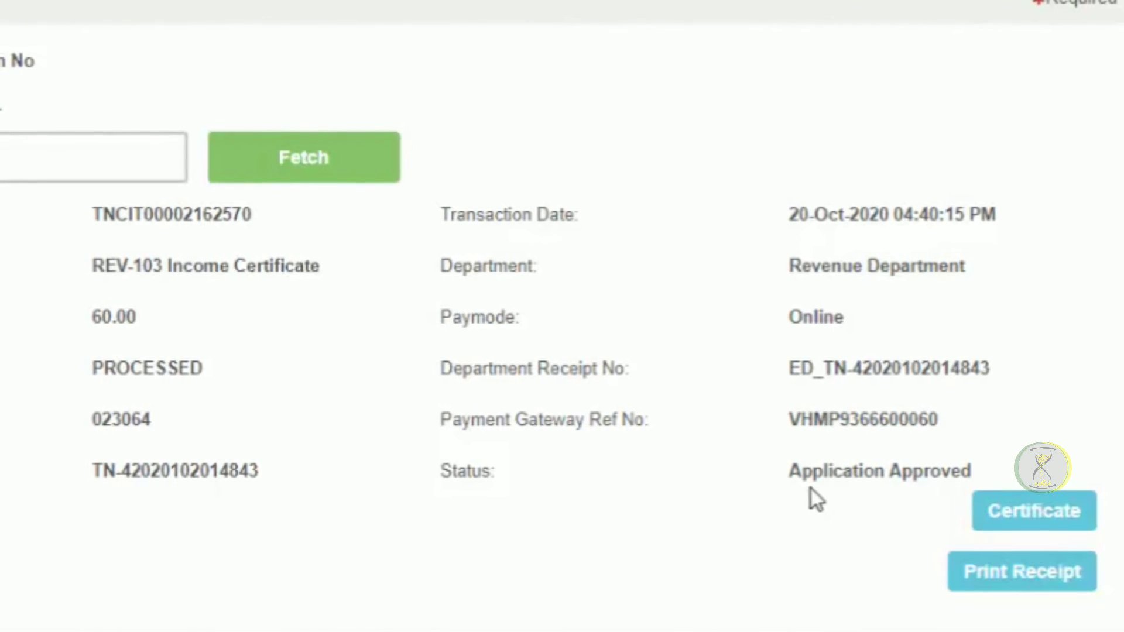
pyautogui.moveTo(794, 473); pyautogui.dragTo(969, 478)
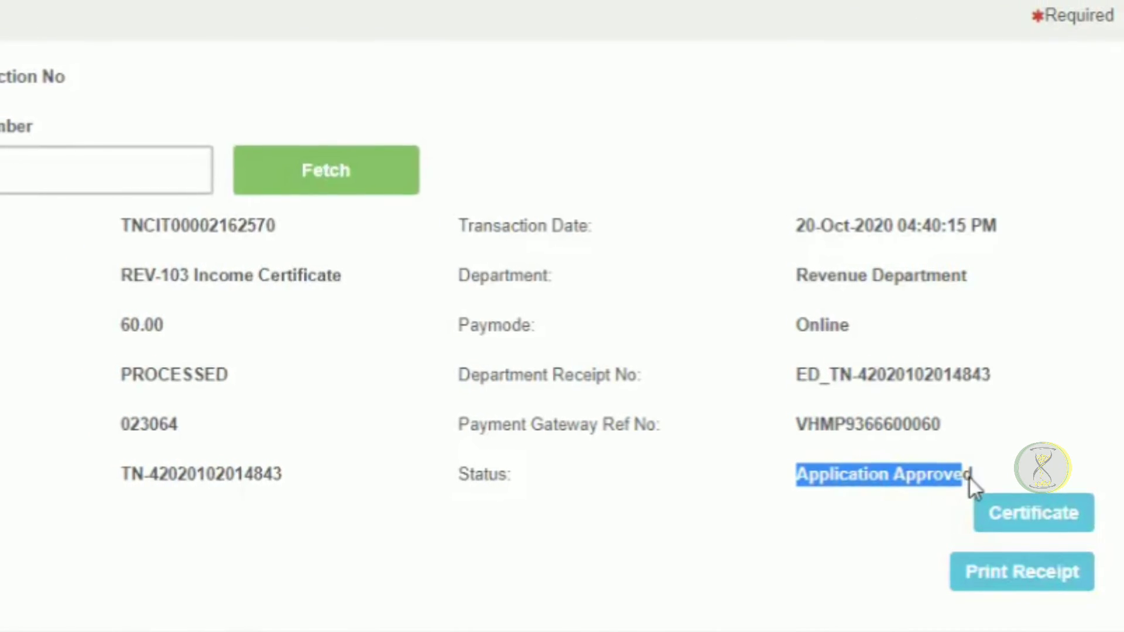
pyautogui.click(906, 502)
# Open the application's certificate and its printable payment receipt in separate new browser tabs.
pyautogui.click(988, 581)
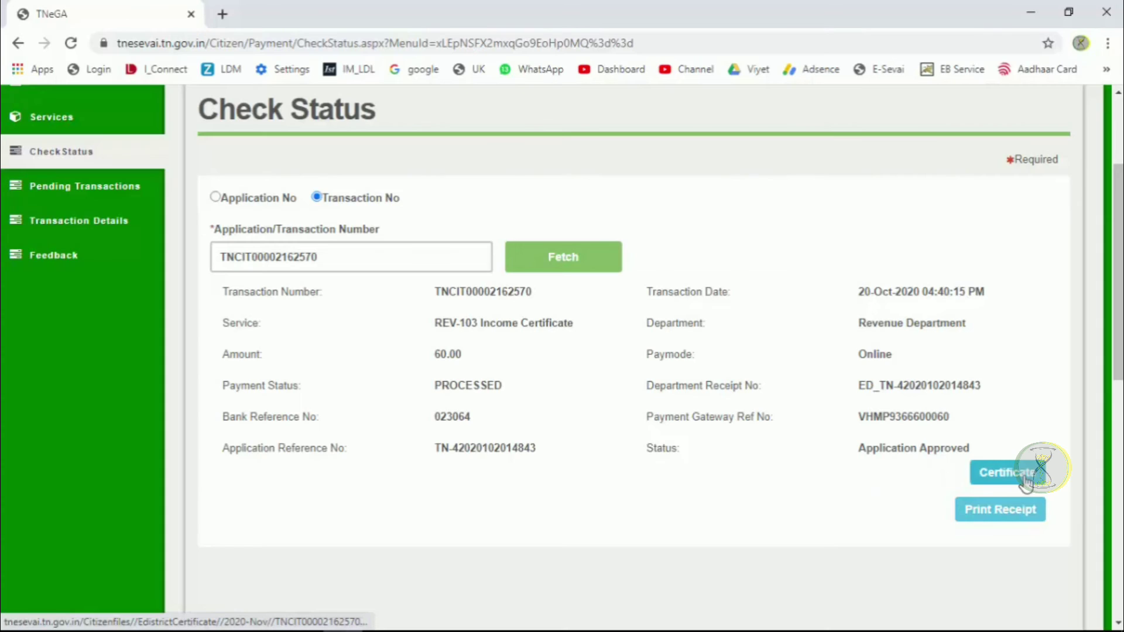
pyautogui.rightClick(1022, 481)
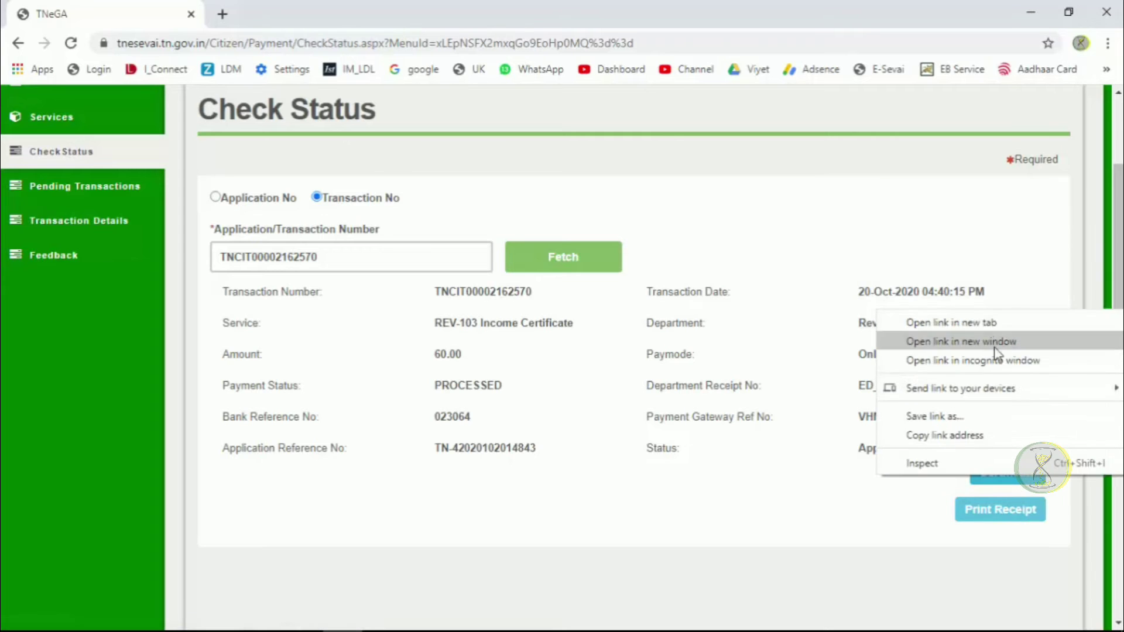
pyautogui.click(985, 325)
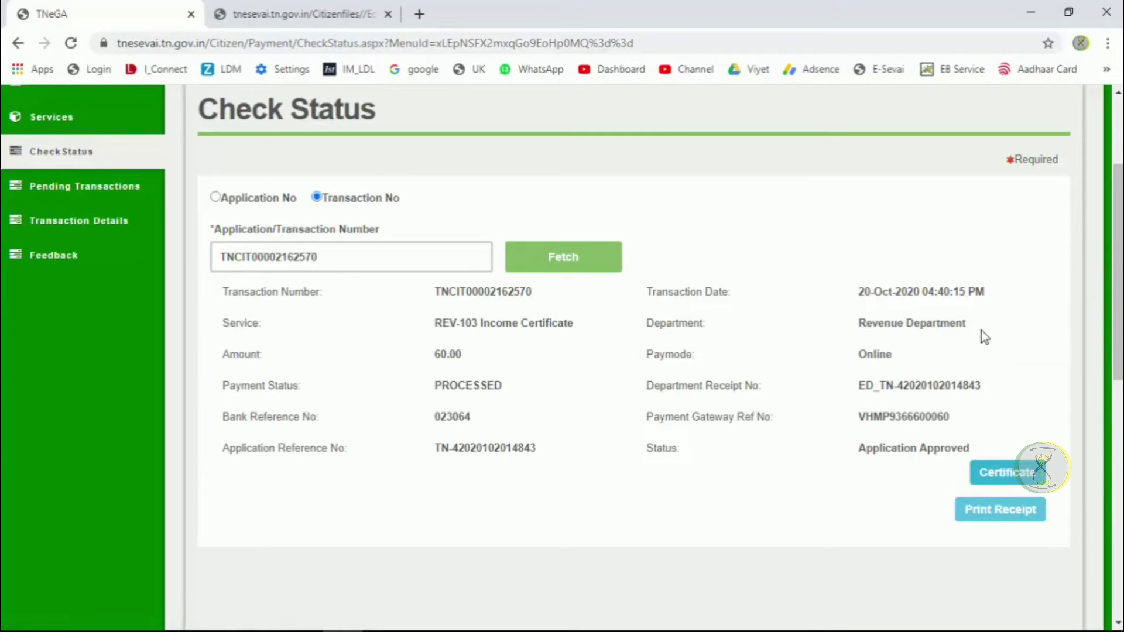
pyautogui.rightClick(995, 511)
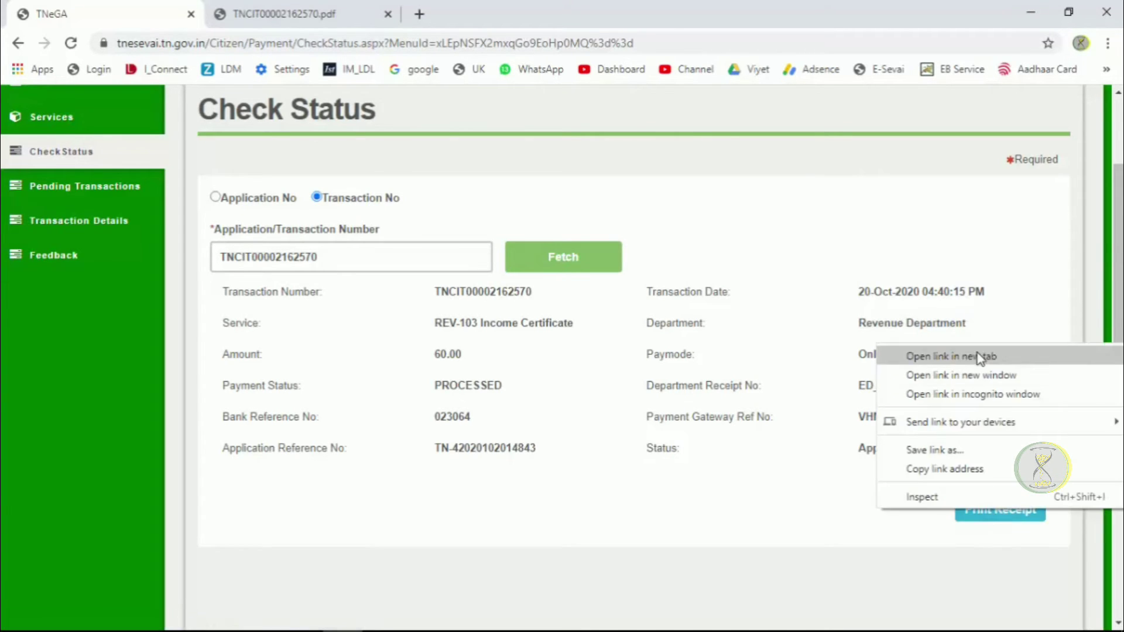
pyautogui.click(979, 357)
# Examine the opened payment receipt, and read through the income certificate PDF from start to end.
pyautogui.click(485, 11)
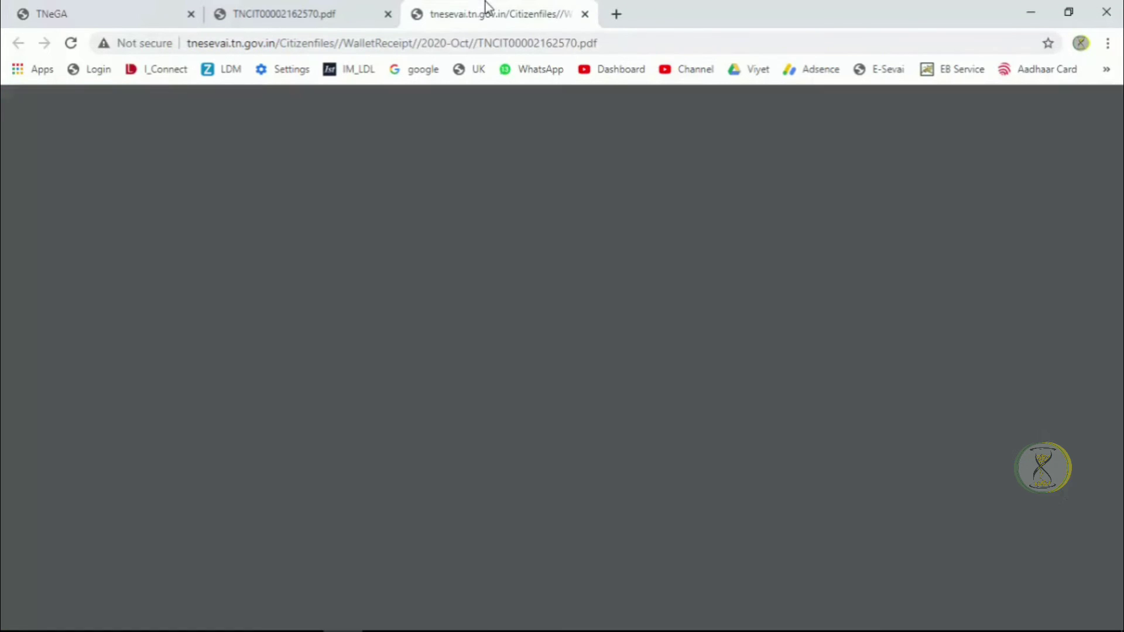
pyautogui.scroll(-3, 637, 428)
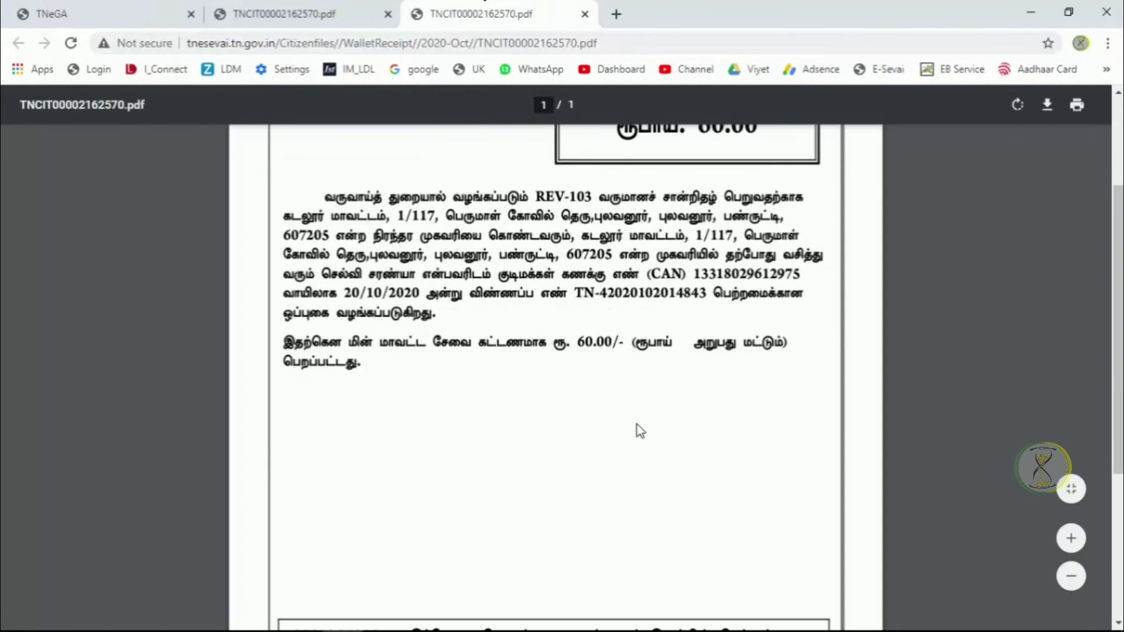
pyautogui.scroll(3, 640, 431)
pyautogui.click(345, 10)
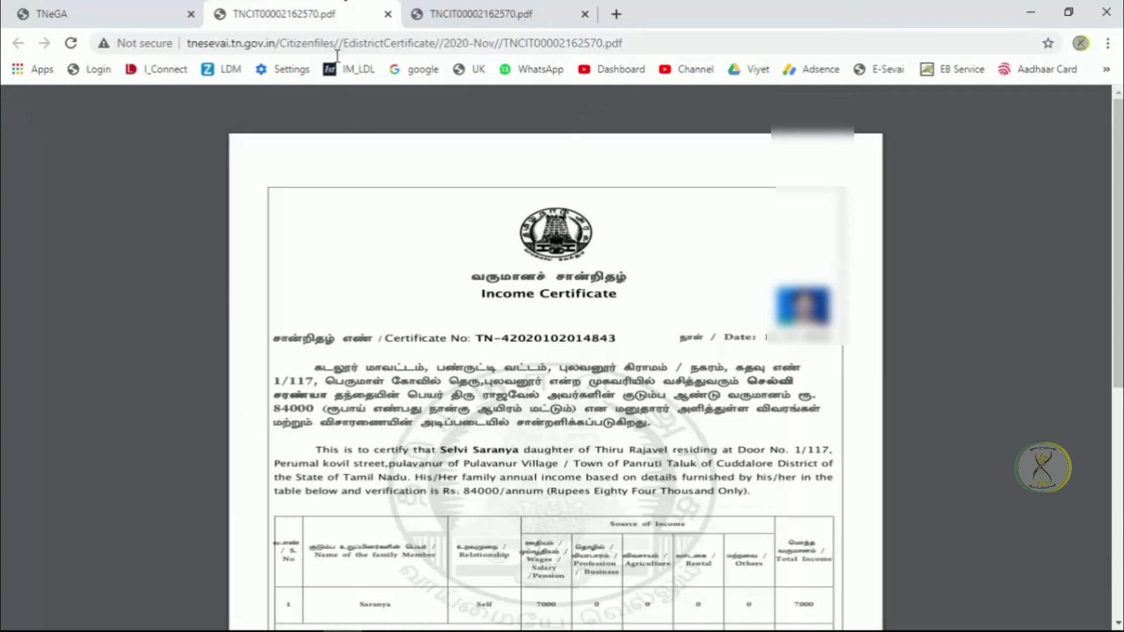
pyautogui.scroll(-2, 524, 254)
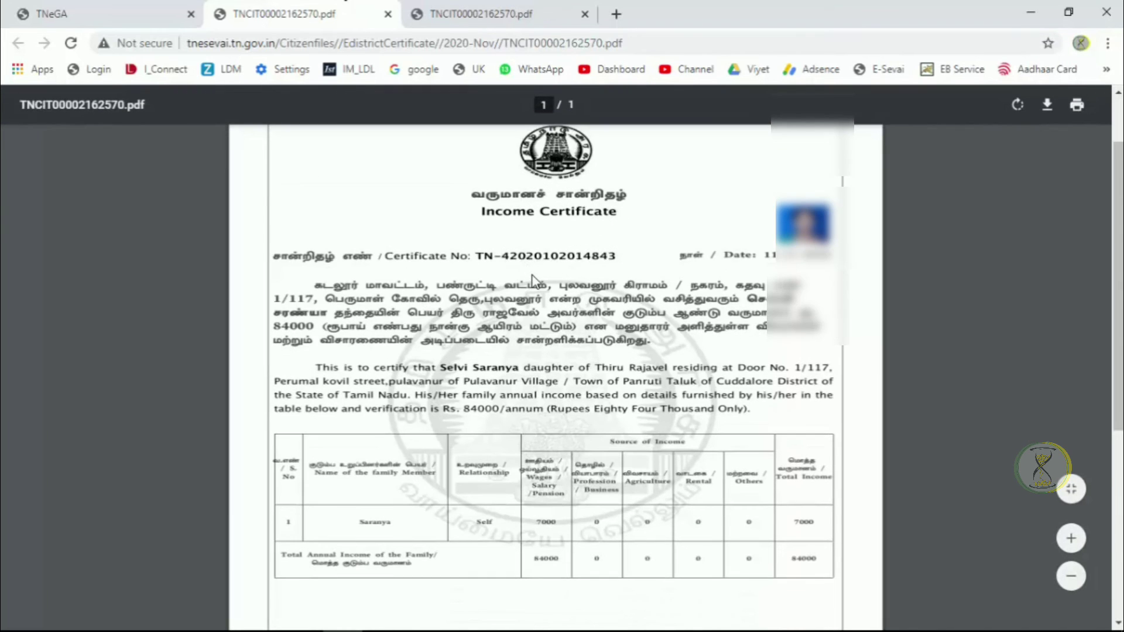
pyautogui.scroll(-2, 533, 280)
pyautogui.scroll(-6, 562, 337)
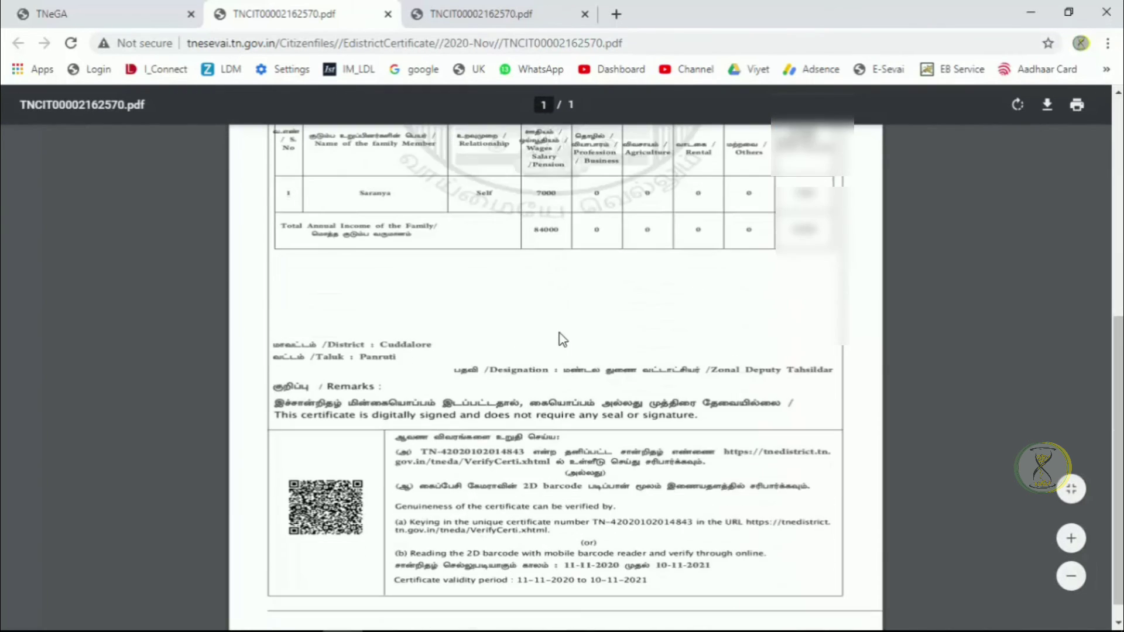
pyautogui.scroll(9, 564, 335)
pyautogui.scroll(1, 570, 338)
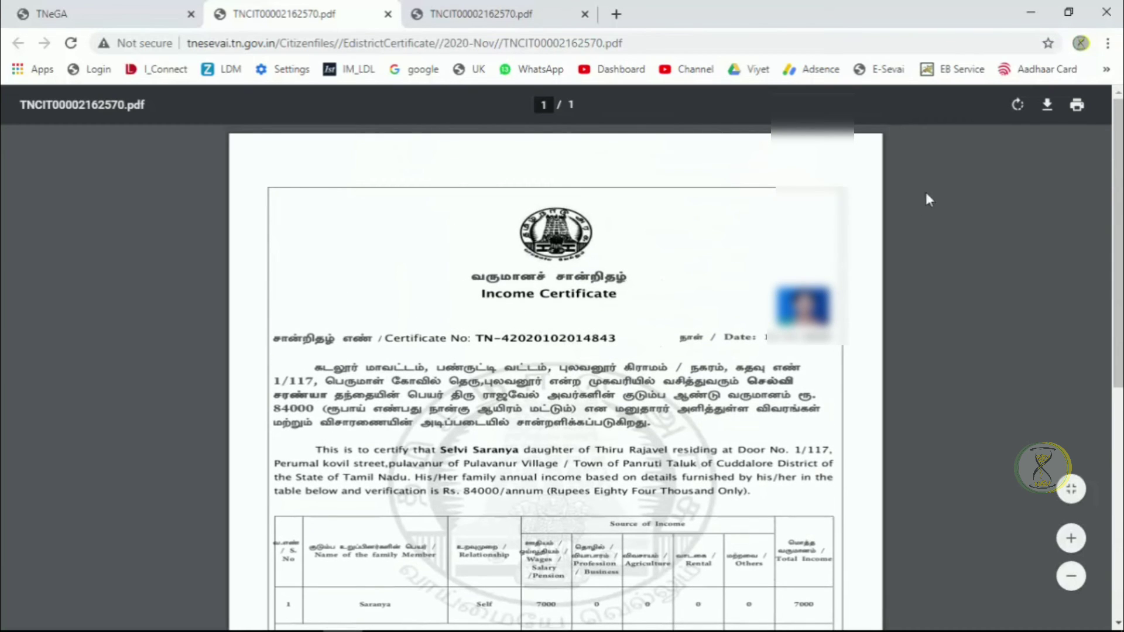
# Bring up print options for the income certificate, change the output to colour, and cancel the print.
pyautogui.click(1077, 105)
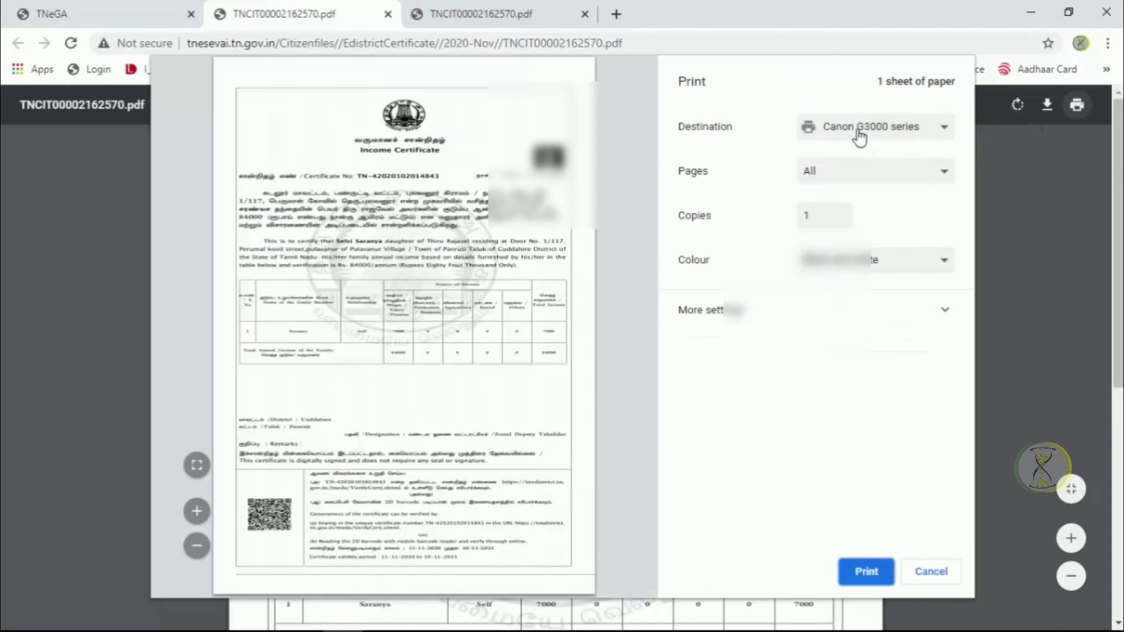
pyautogui.click(871, 261)
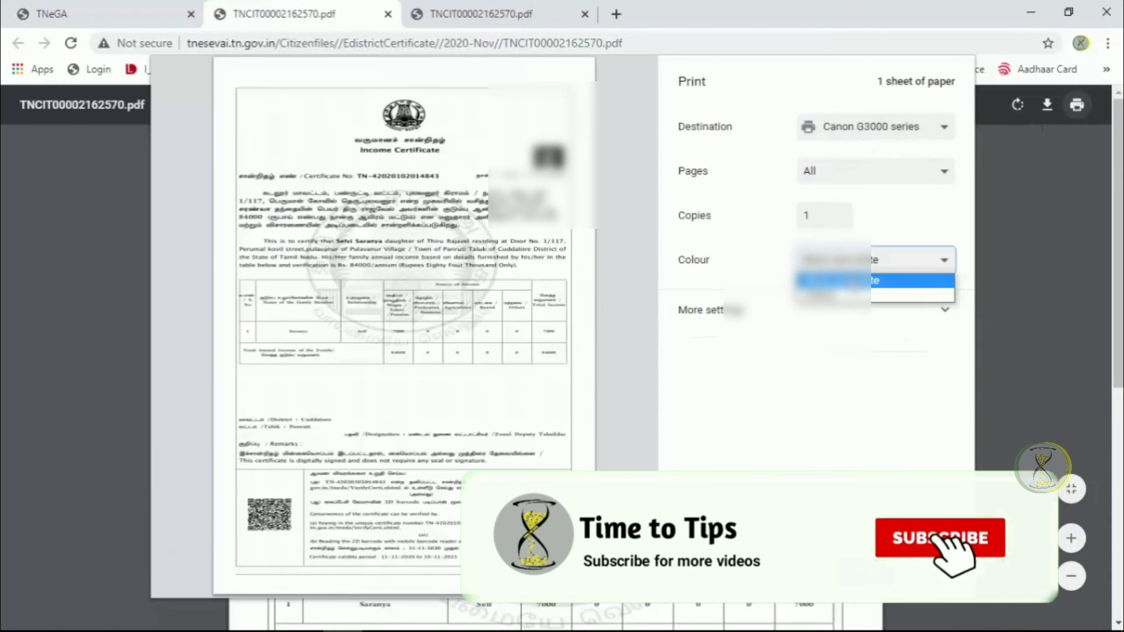
pyautogui.click(819, 296)
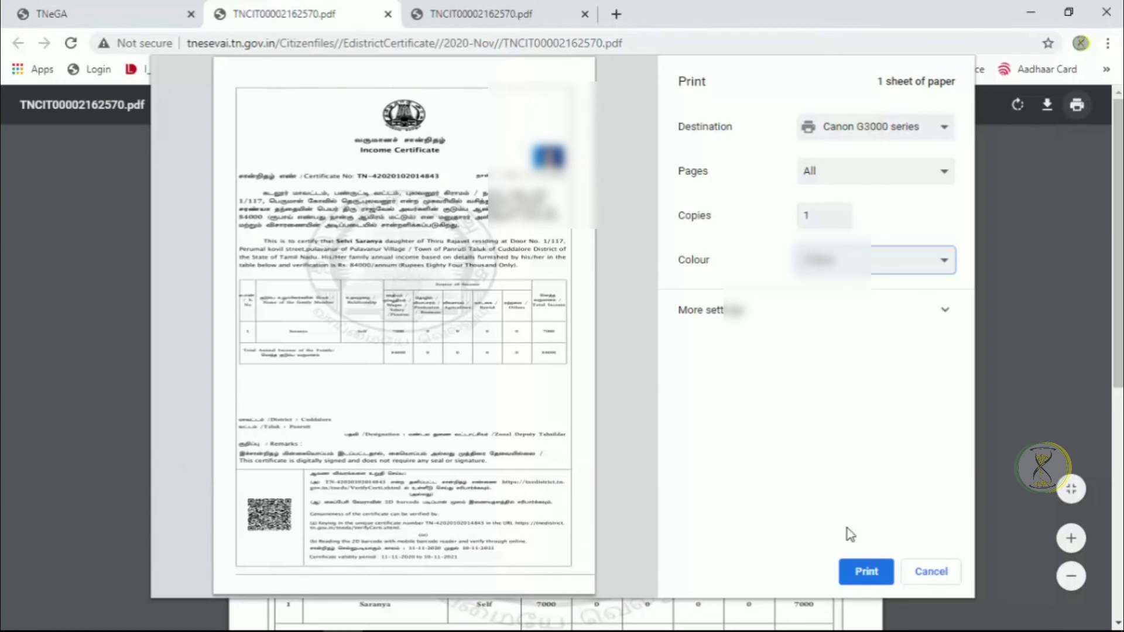
pyautogui.click(930, 573)
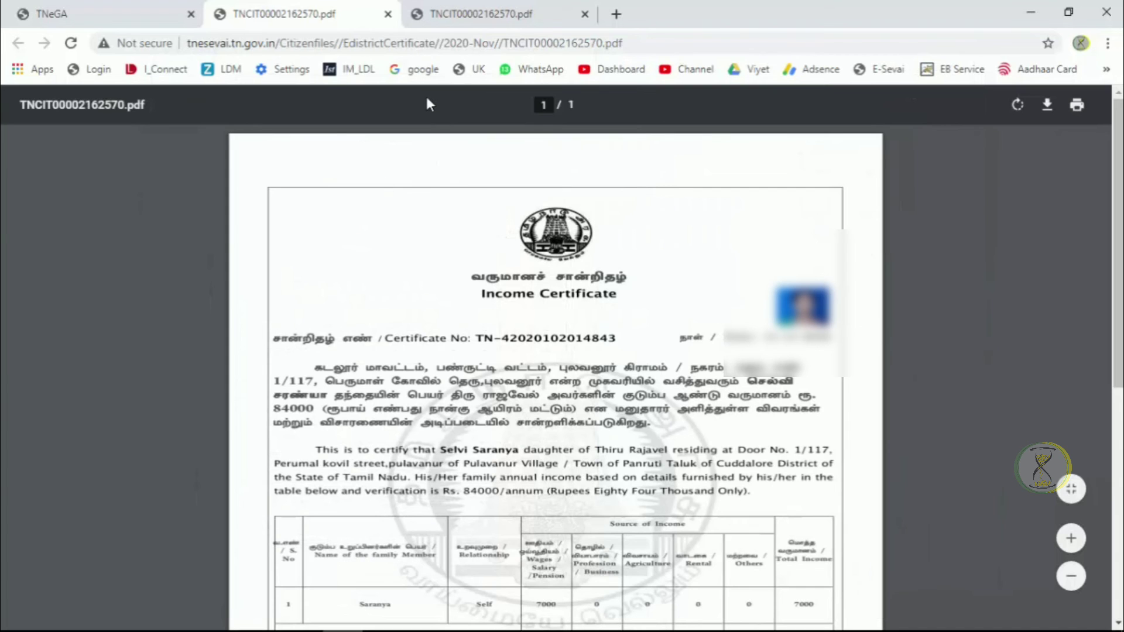